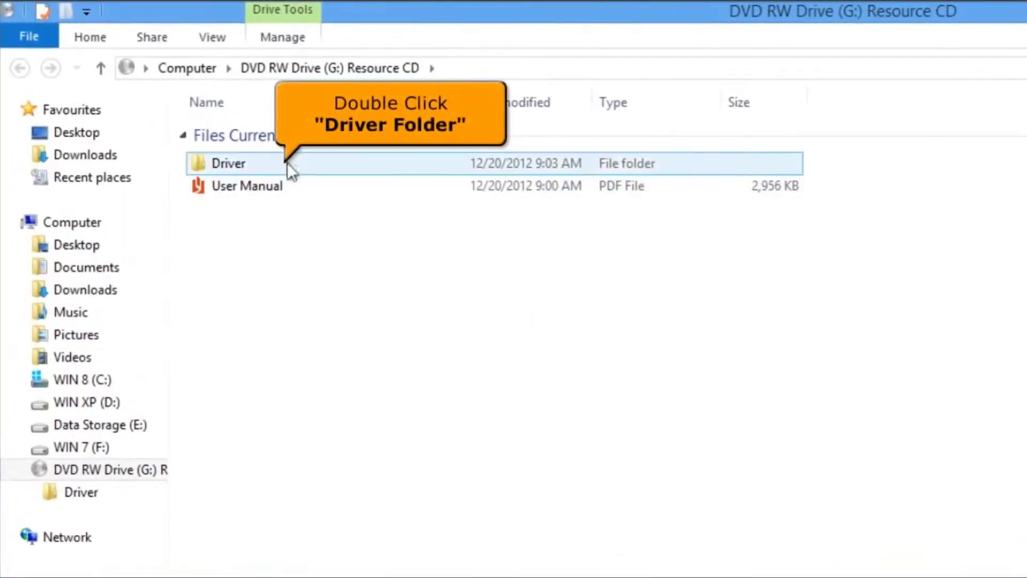
# Launch the IS_AP_STA_RT2870 installer from the Windows subfolder of the Driver folder on the Resource CD
pyautogui.click(288, 162)
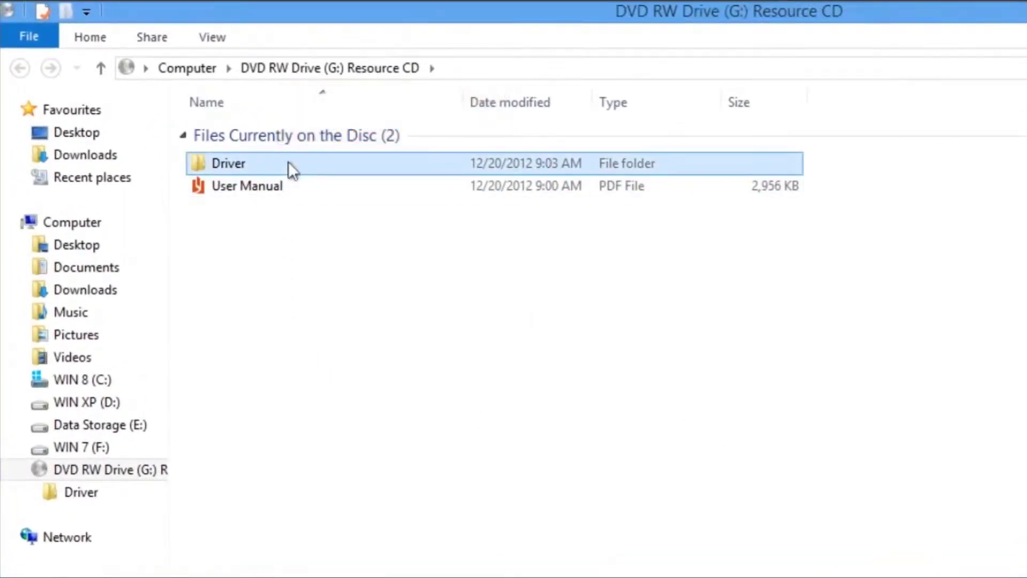
pyautogui.doubleClick(287, 162)
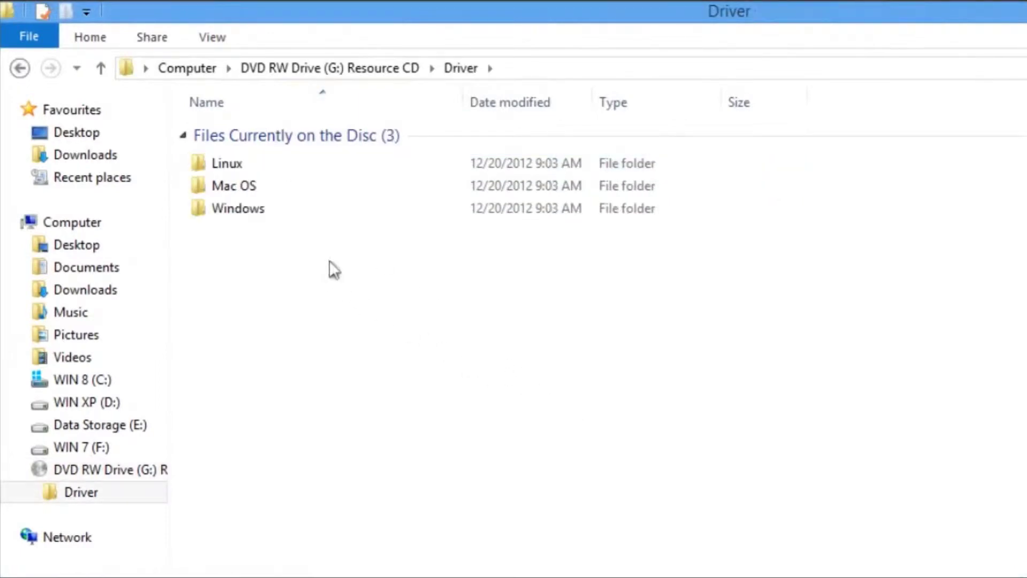
pyautogui.click(293, 210)
pyautogui.doubleClick(294, 210)
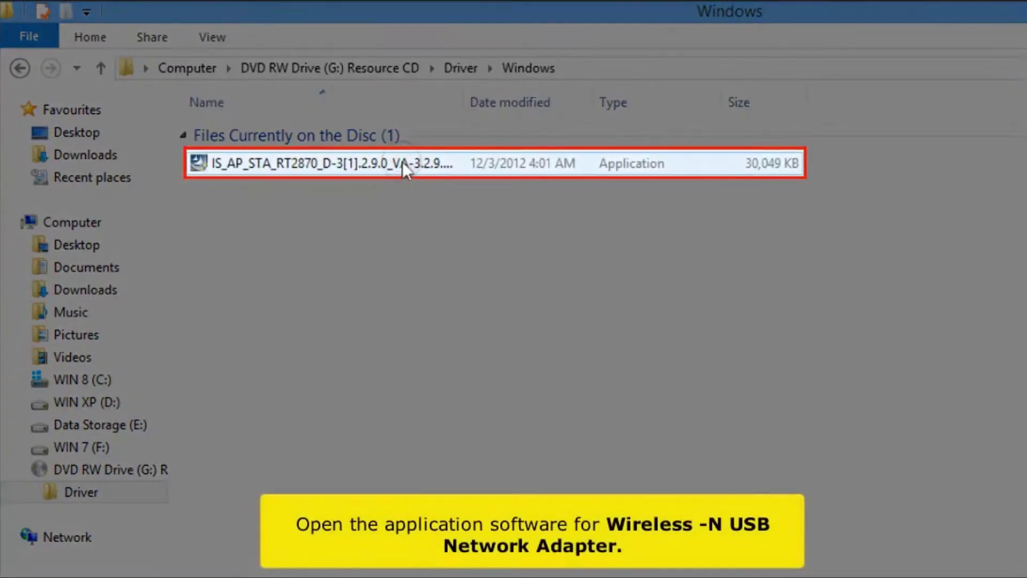
pyautogui.click(403, 162)
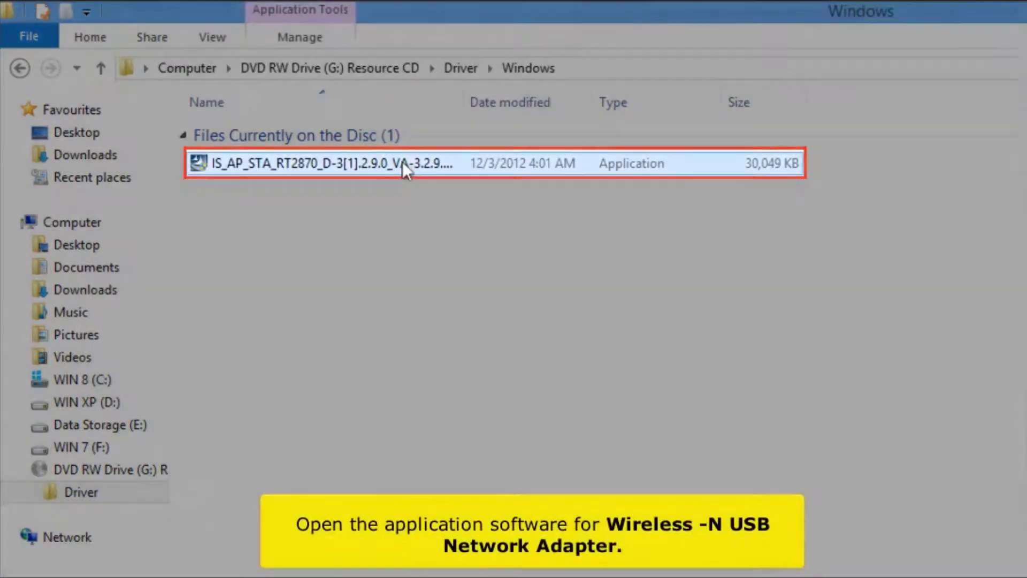
pyautogui.doubleClick(402, 162)
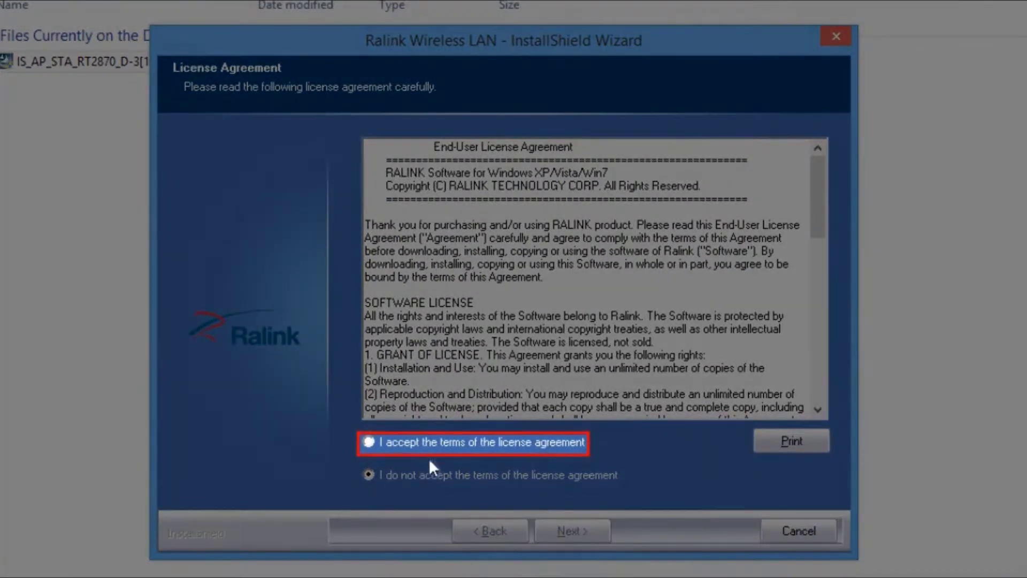
# Accept the license agreement, install the driver with the Ralink WLAN Utility, and close the installer and the folder window
pyautogui.click(436, 454)
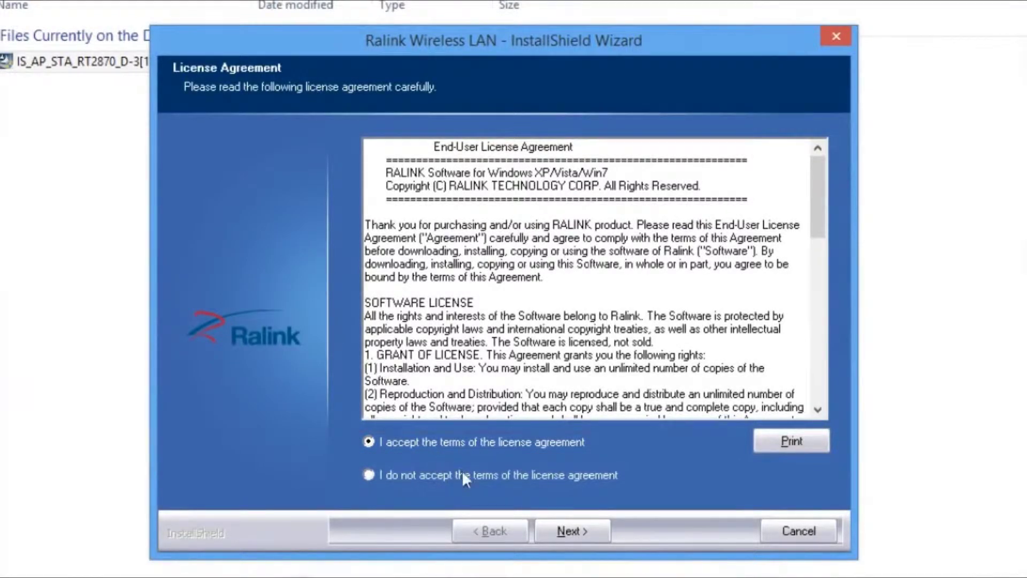
pyautogui.click(556, 532)
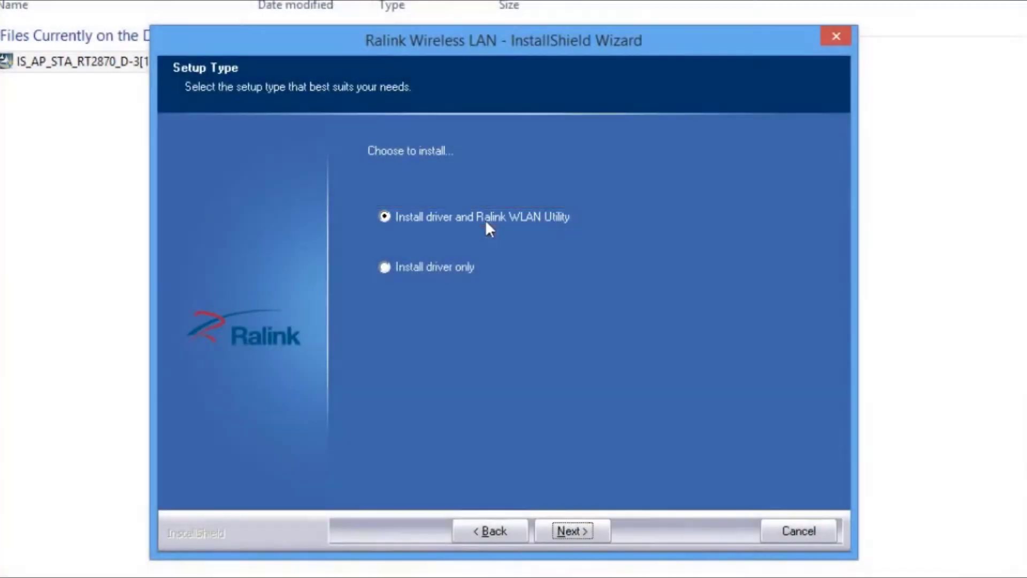
pyautogui.click(562, 529)
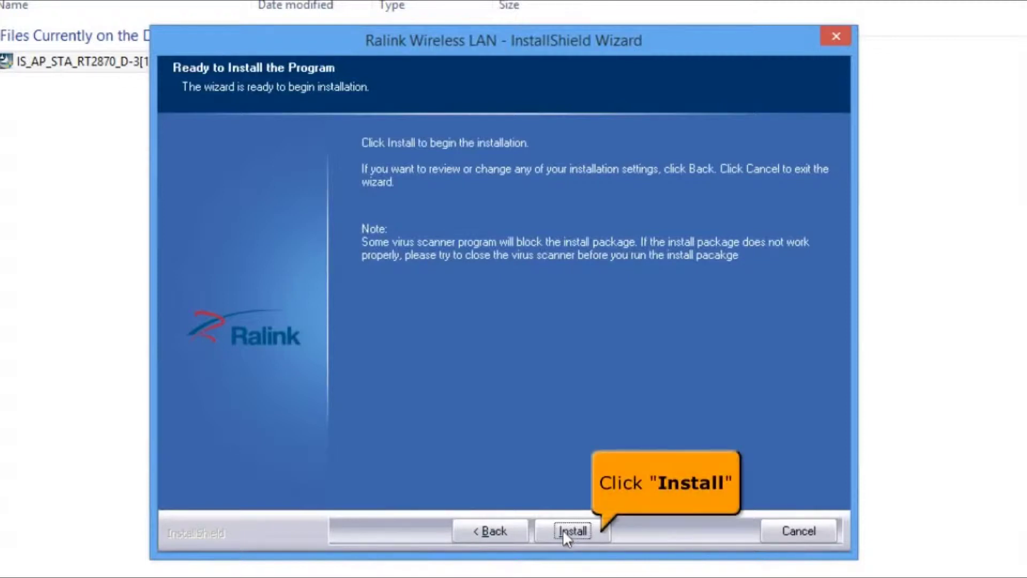
pyautogui.click(562, 530)
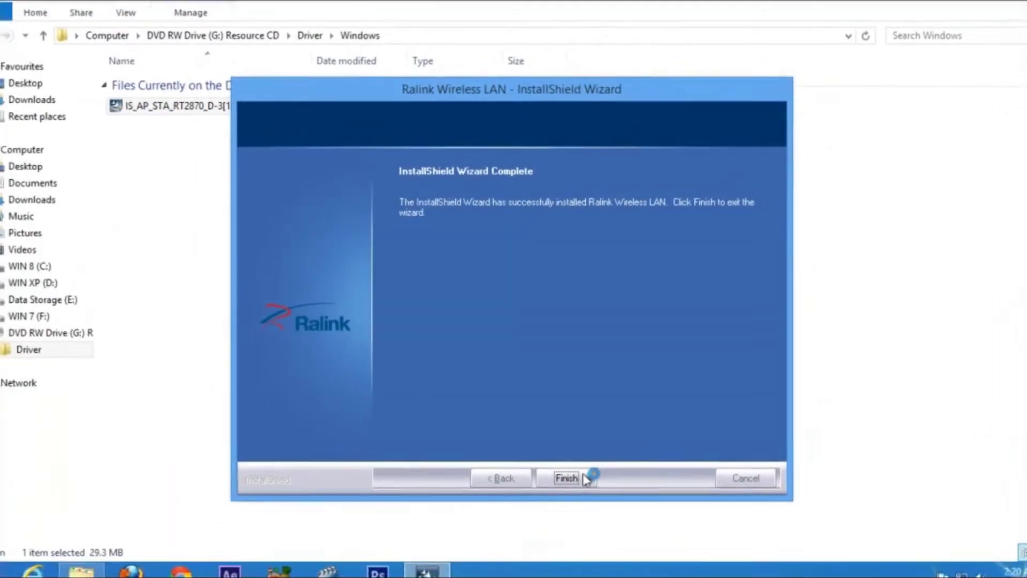
pyautogui.click(585, 478)
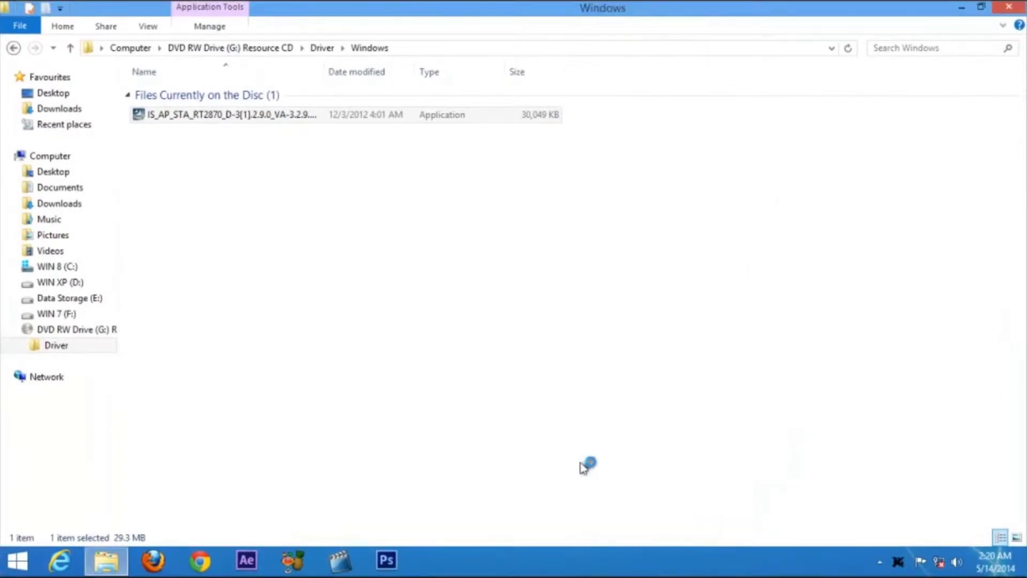
pyautogui.click(1023, 6)
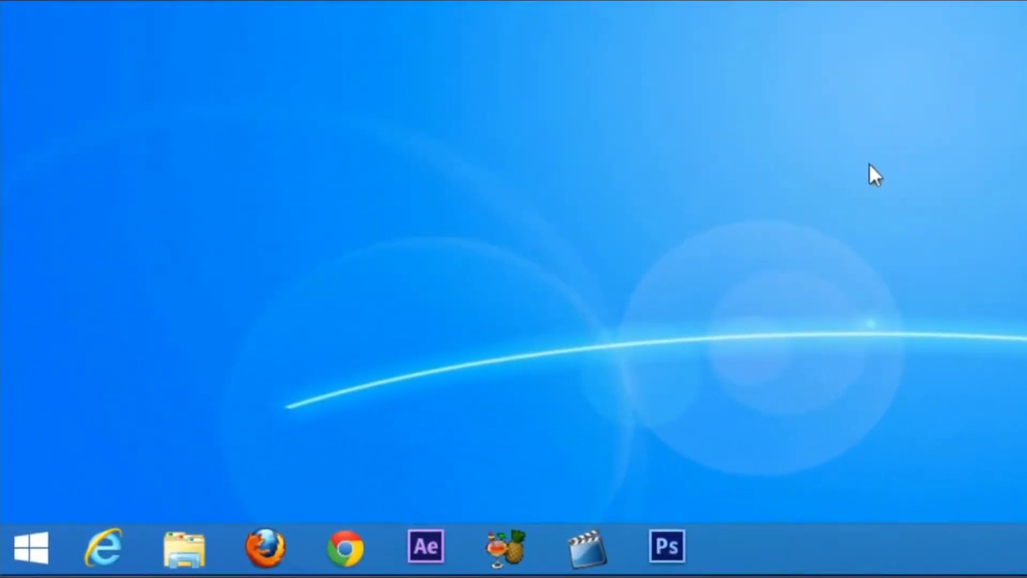
# Check the network adapters in Device Manager for the 802.11n USB Wireless LAN Card, and close Device Manager
pyautogui.rightClick(30, 549)
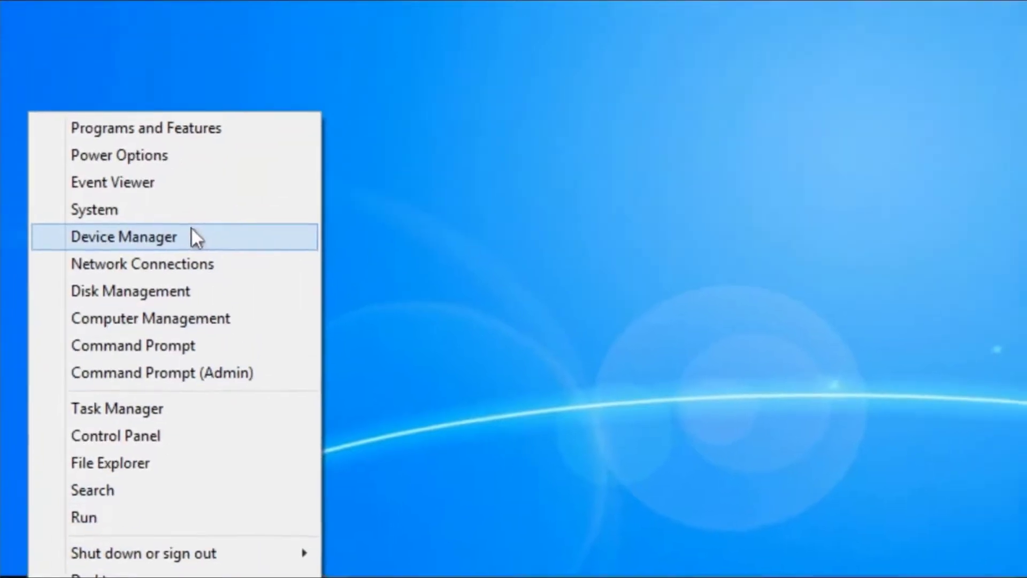
pyautogui.click(194, 235)
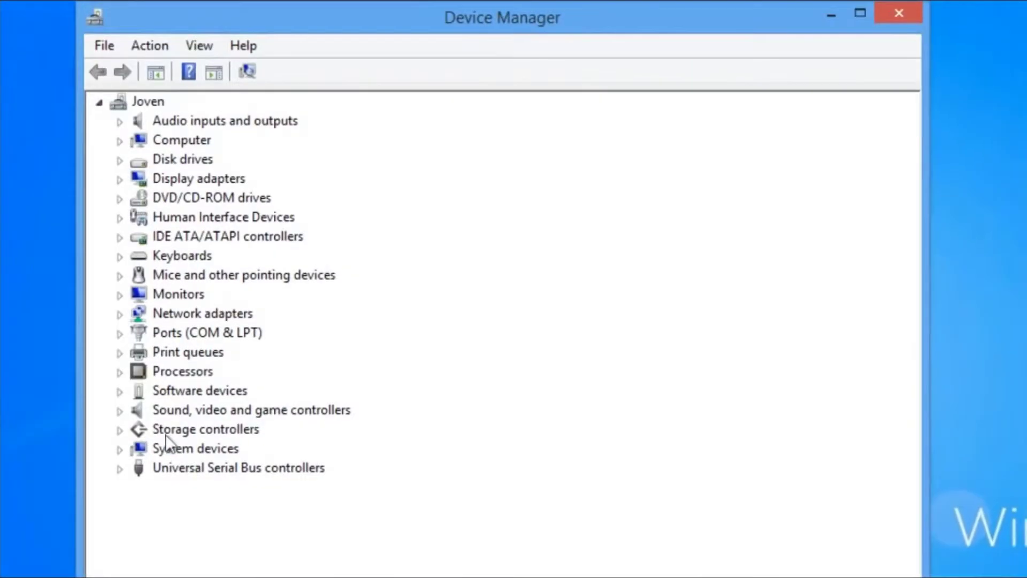
pyautogui.click(159, 316)
pyautogui.click(124, 316)
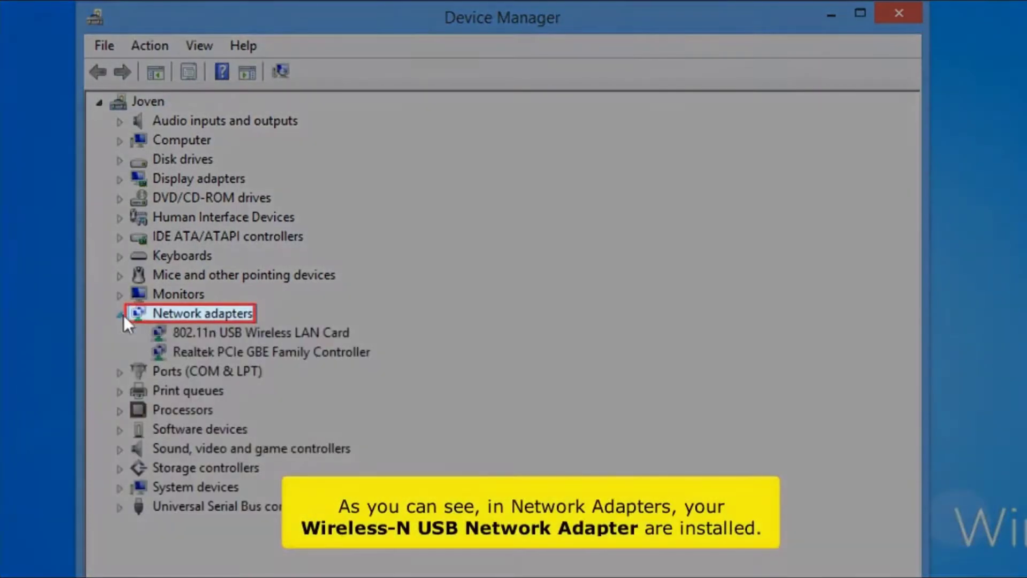
pyautogui.click(184, 331)
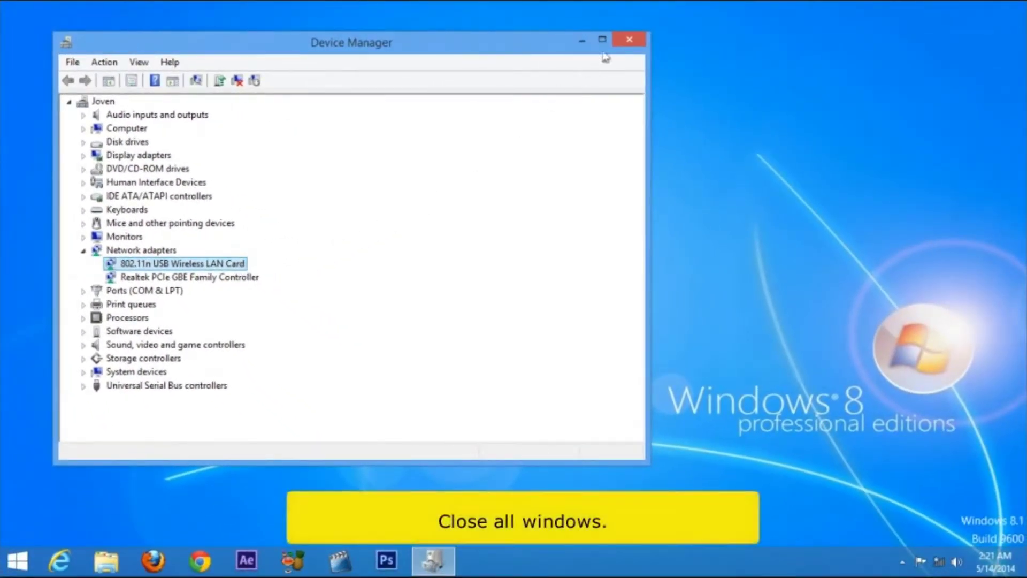
pyautogui.click(628, 40)
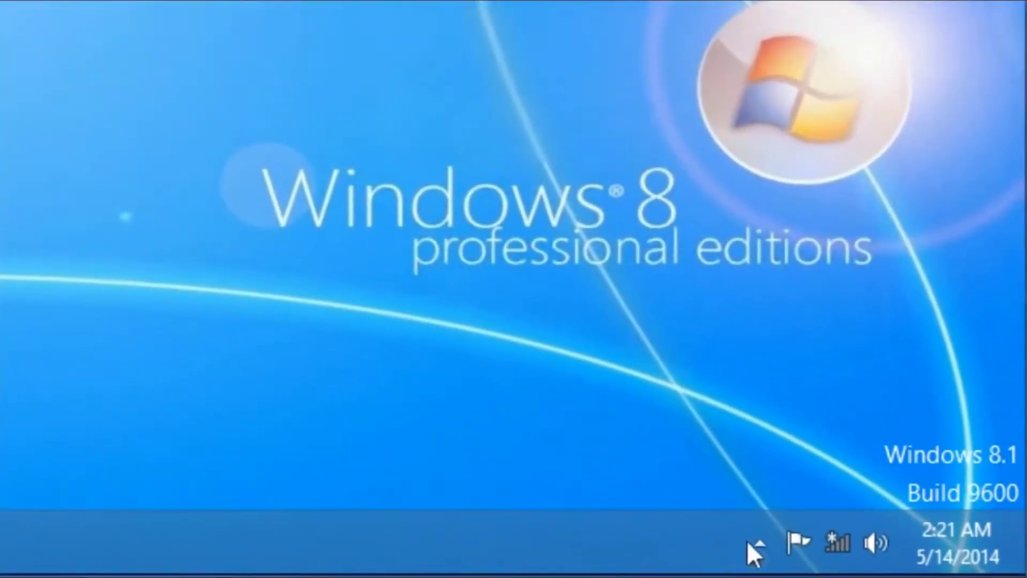
# Launch the Ralink configuration utility from the hidden notification icons and list the available networks
pyautogui.click(752, 543)
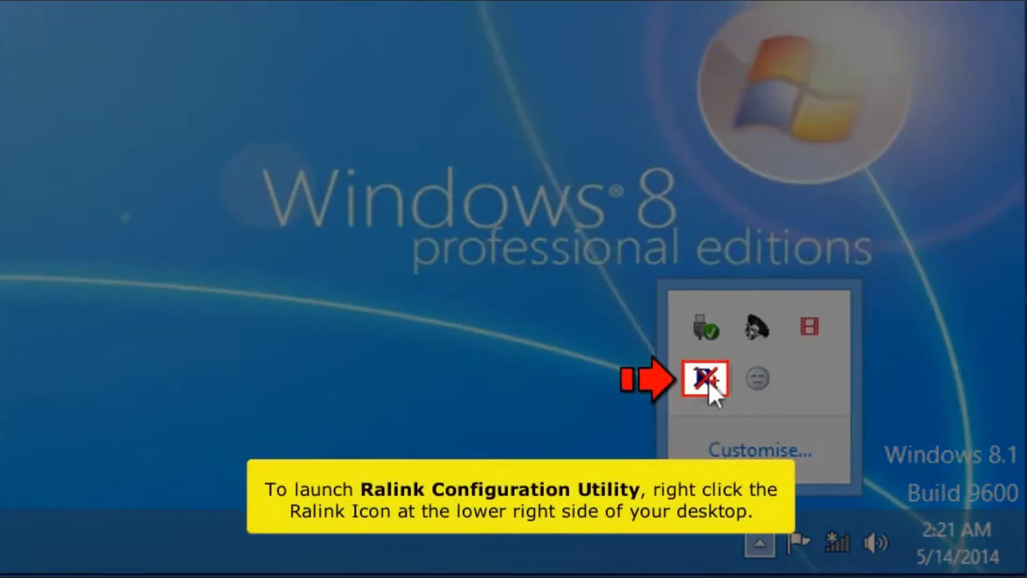
pyautogui.rightClick(708, 380)
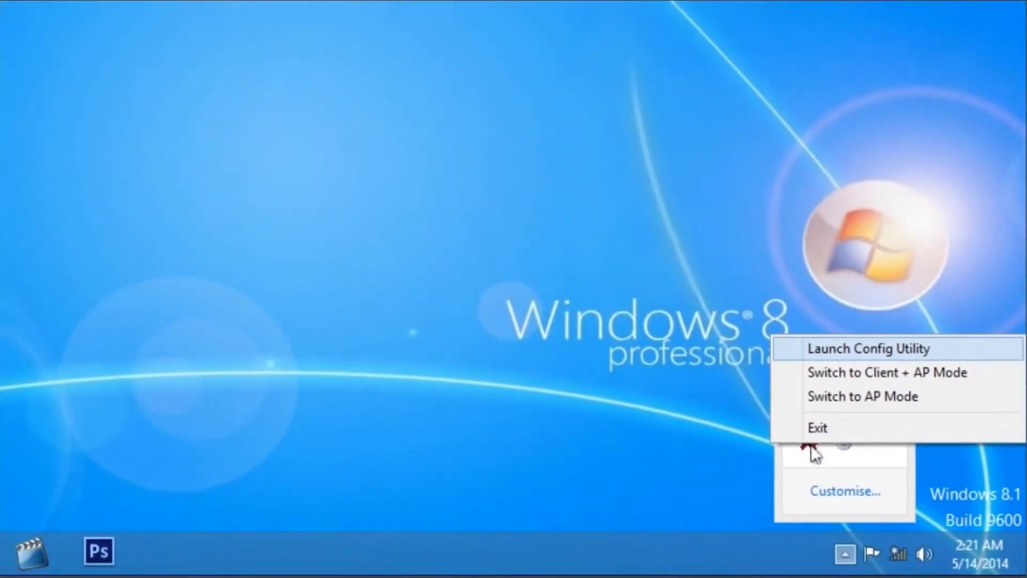
pyautogui.click(845, 348)
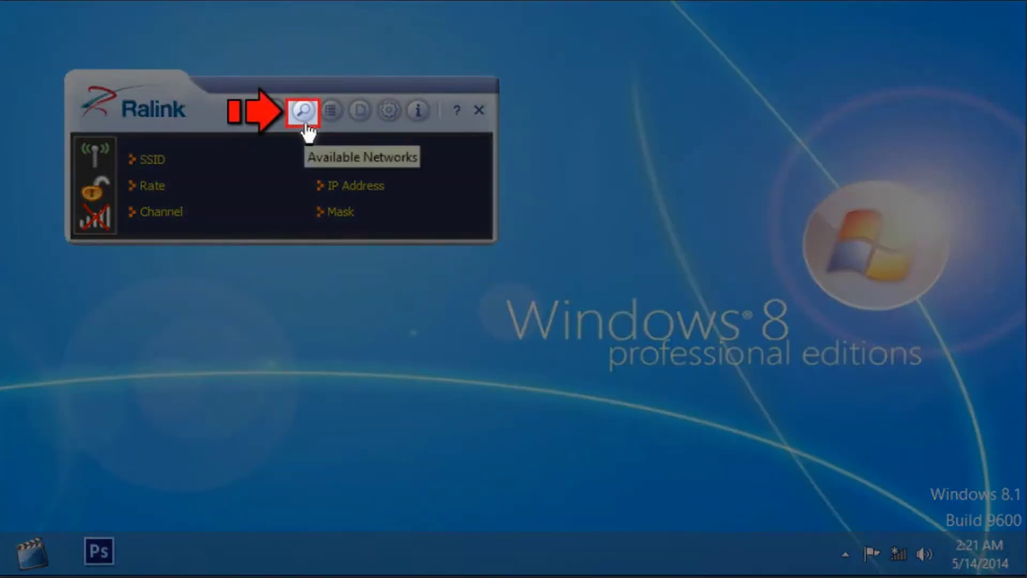
pyautogui.click(305, 126)
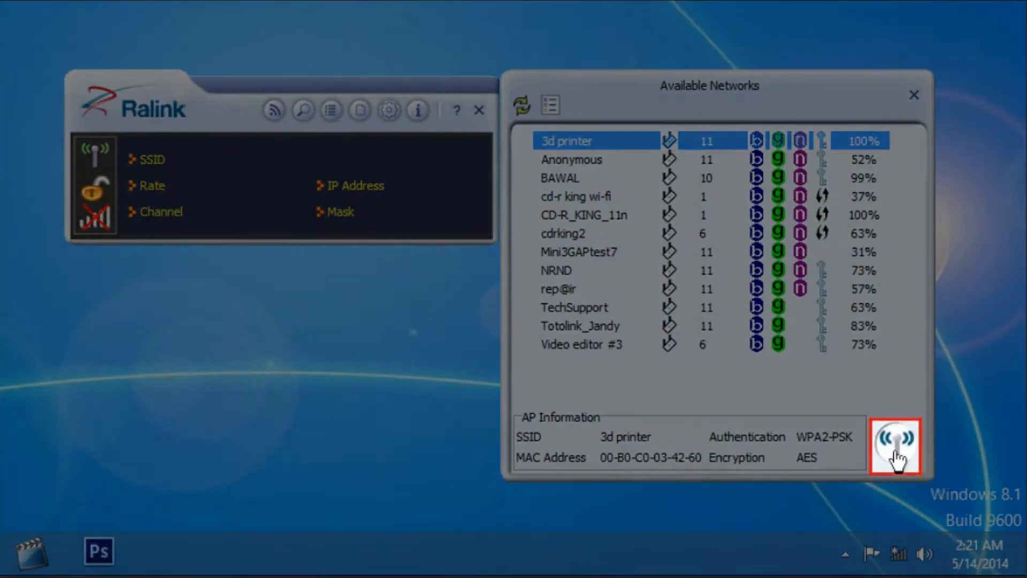
# Connect to the "3d printer" network with WPA2-PSK authentication and AES encryption, entering the WPA preshared key
pyautogui.click(897, 455)
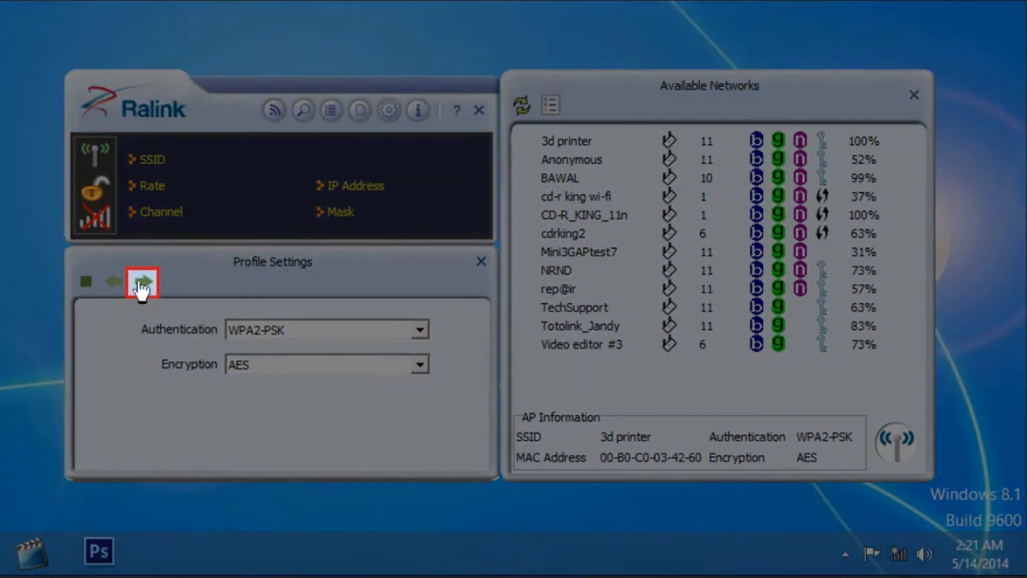
pyautogui.click(142, 283)
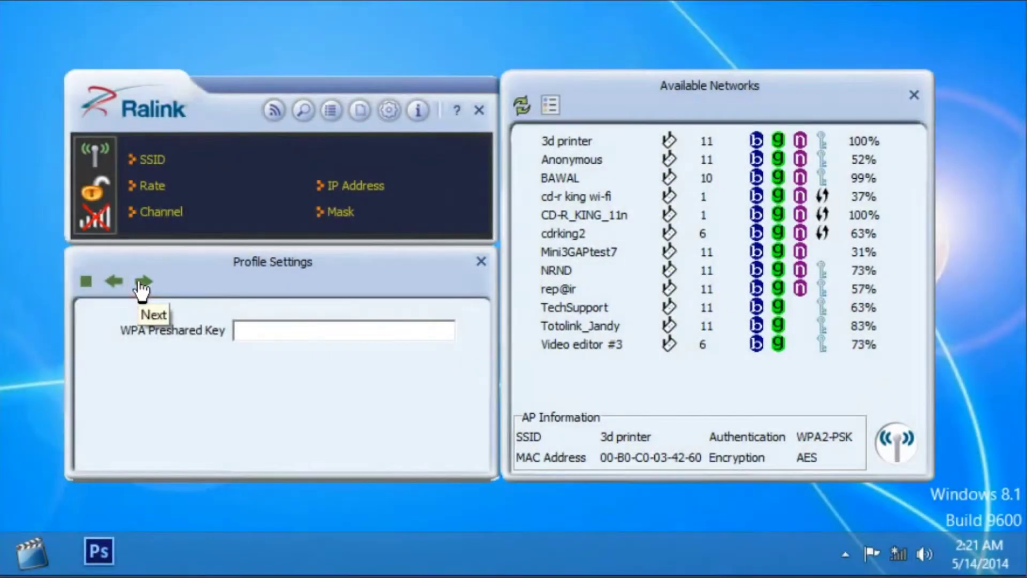
pyautogui.click(260, 330)
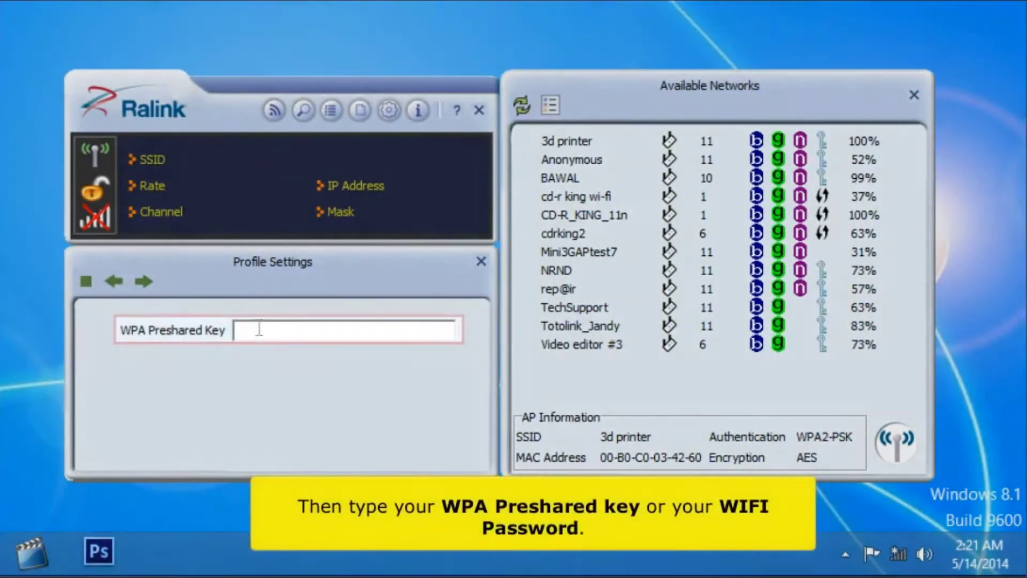
pyautogui.write('*****')
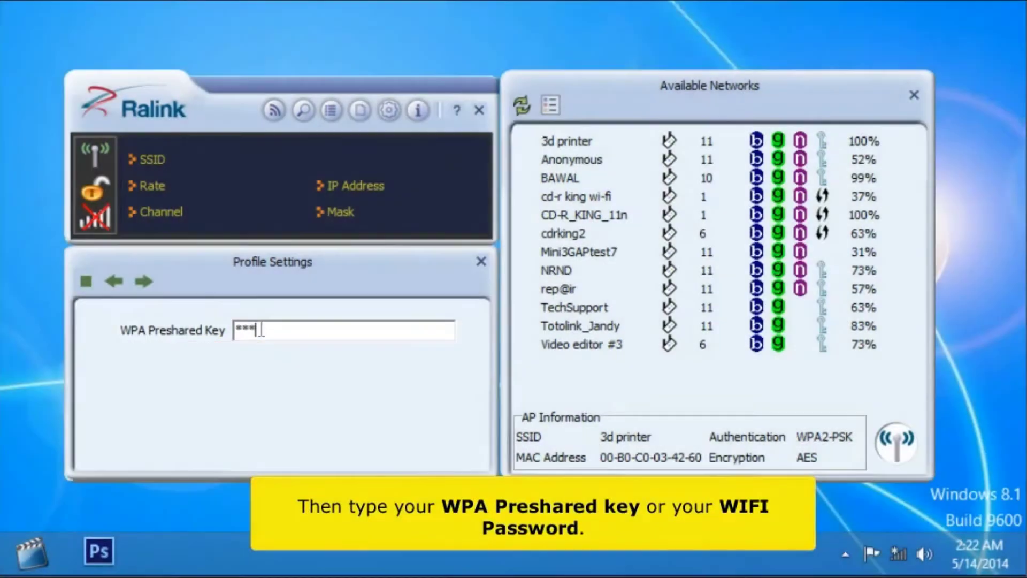
pyautogui.write('*****')
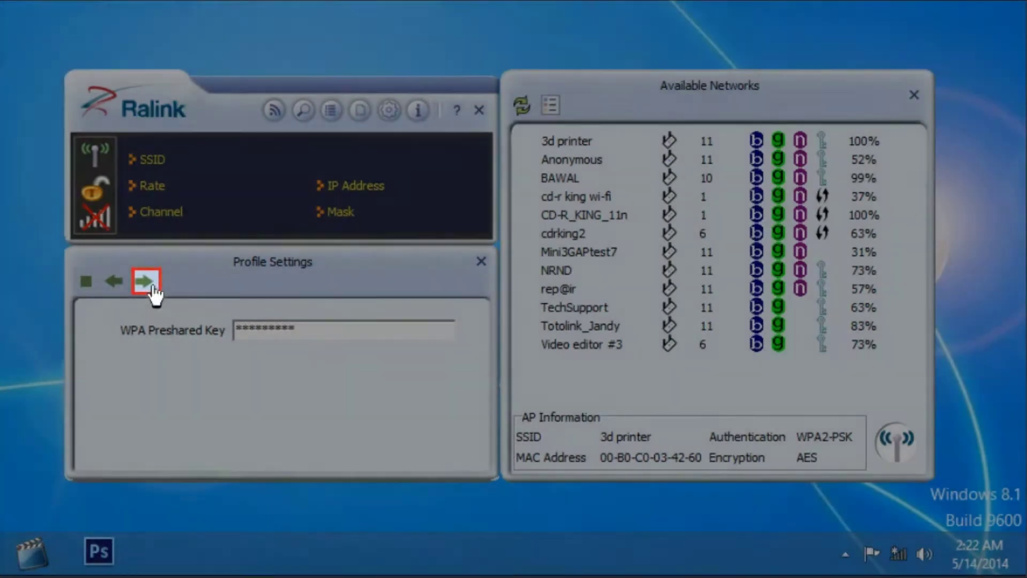
pyautogui.click(149, 282)
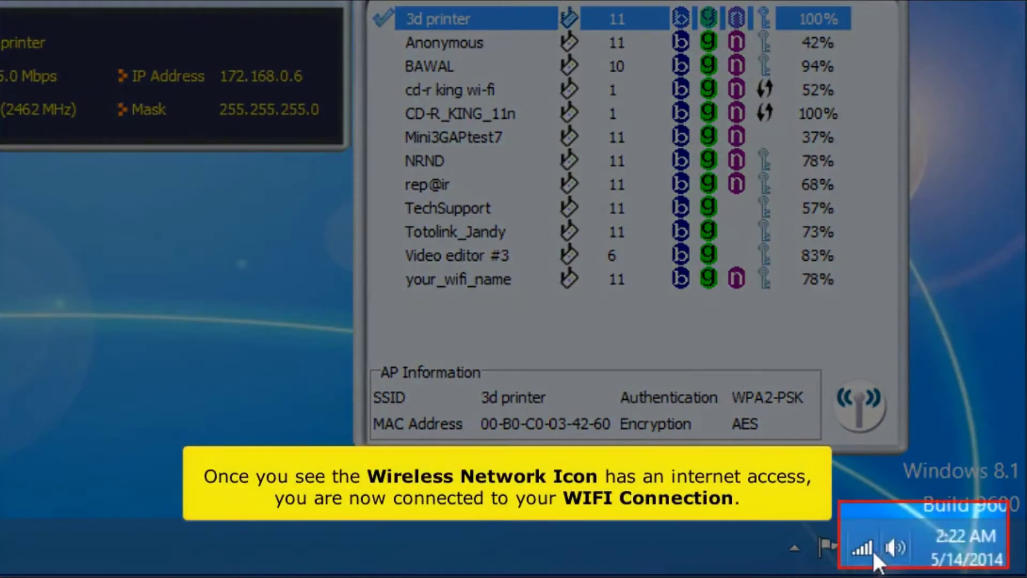
# Close the list of available networks and the Ralink utility window
pyautogui.moveTo(861, 546)
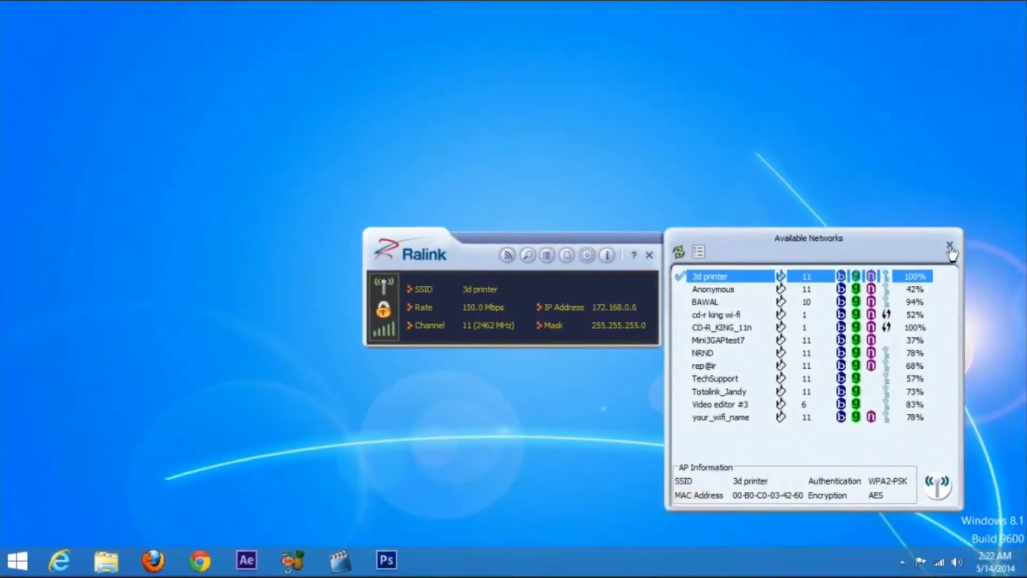
pyautogui.click(950, 246)
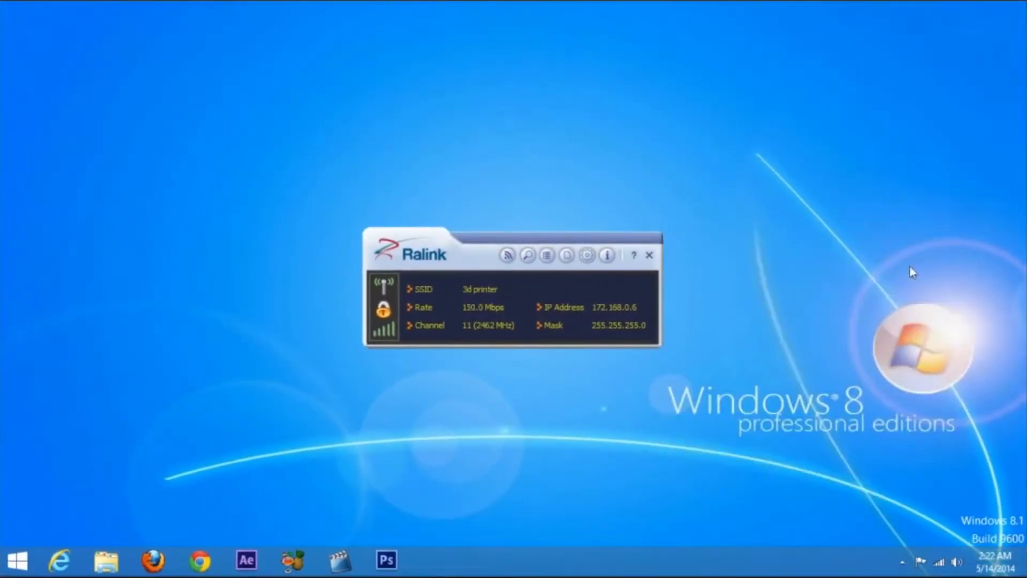
pyautogui.click(648, 256)
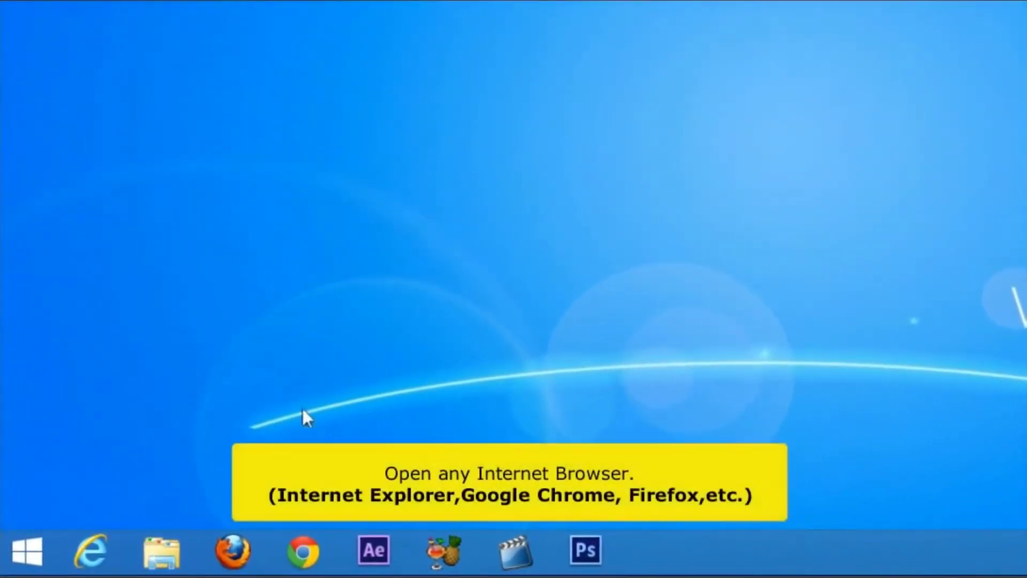
# Switch to Firefox and open the website cdrking.com
pyautogui.click(243, 542)
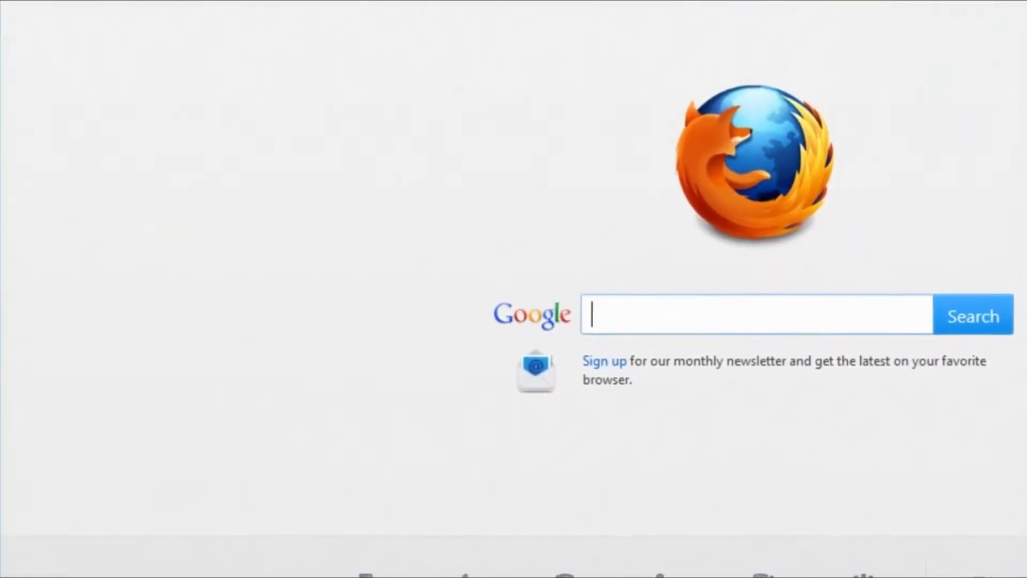
pyautogui.click(468, 47)
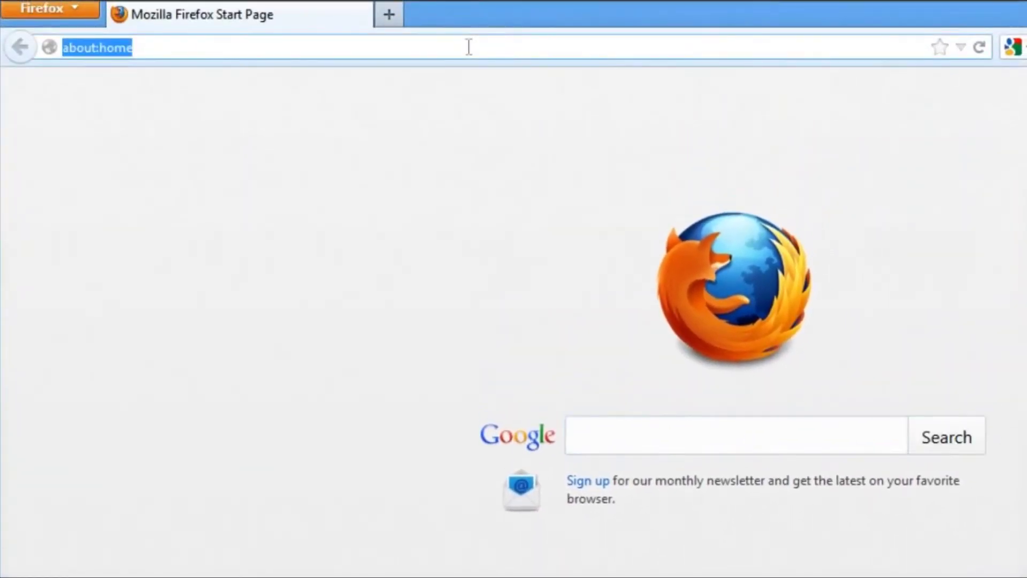
pyautogui.write('cdrking.com/')
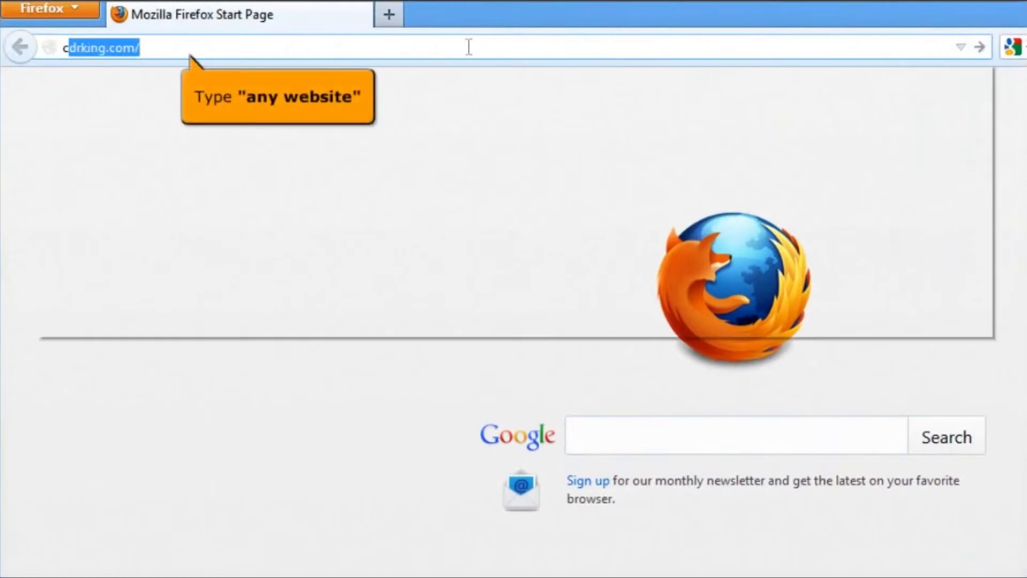
pyautogui.press('Return')
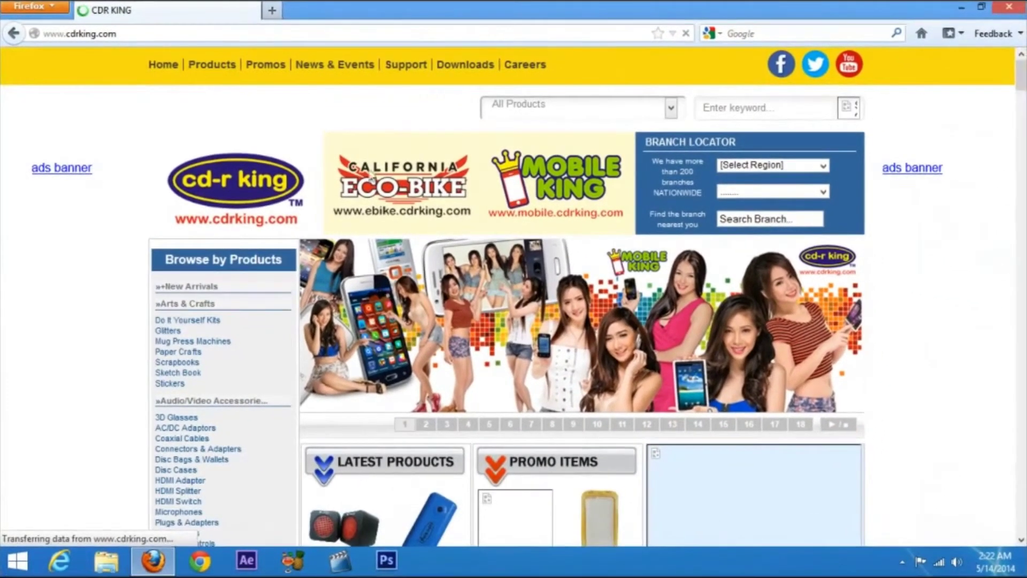
# Look through the cdrking.com homepage to check the internet connection, and close the browser
pyautogui.scroll(-3, 634, 330)
pyautogui.scroll(-5, 619, 323)
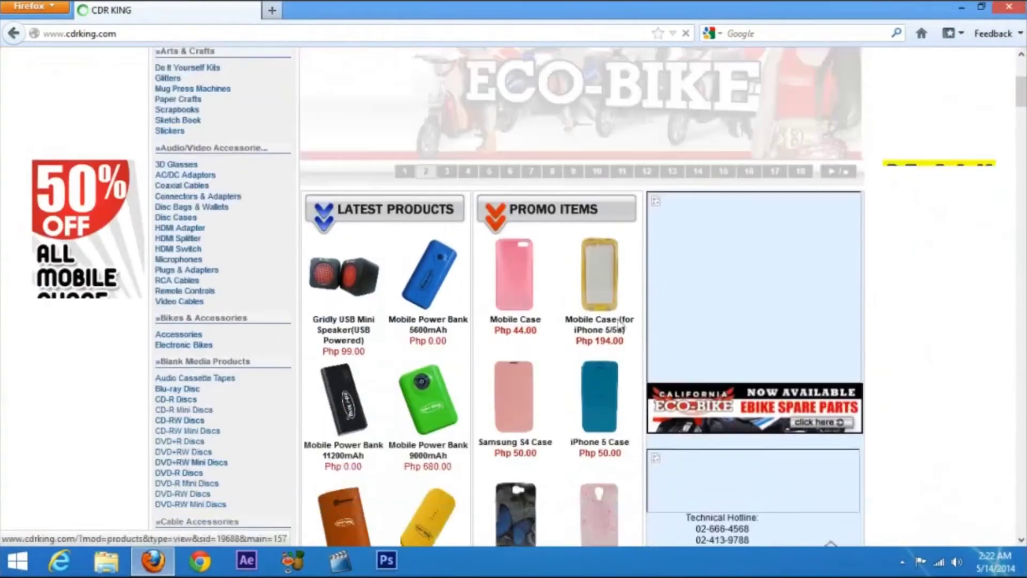
pyautogui.scroll(8, 619, 323)
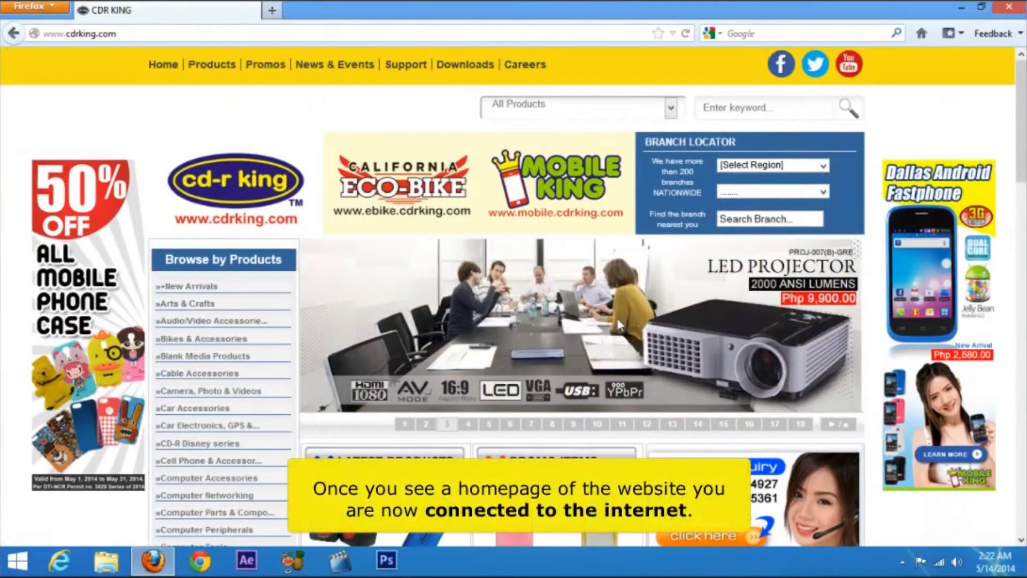
pyautogui.scroll(-3, 619, 324)
pyautogui.scroll(3, 620, 324)
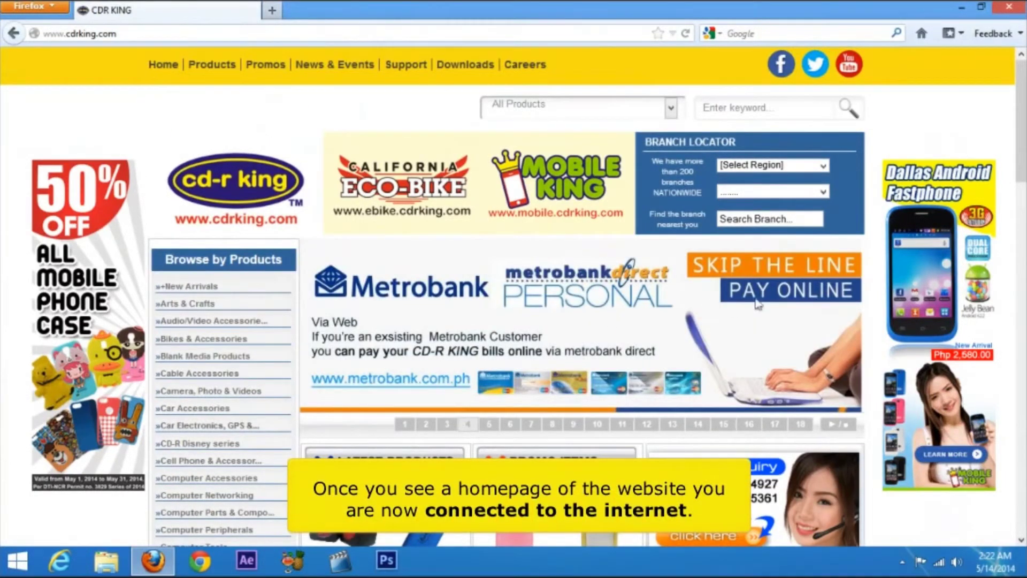
pyautogui.click(1021, 10)
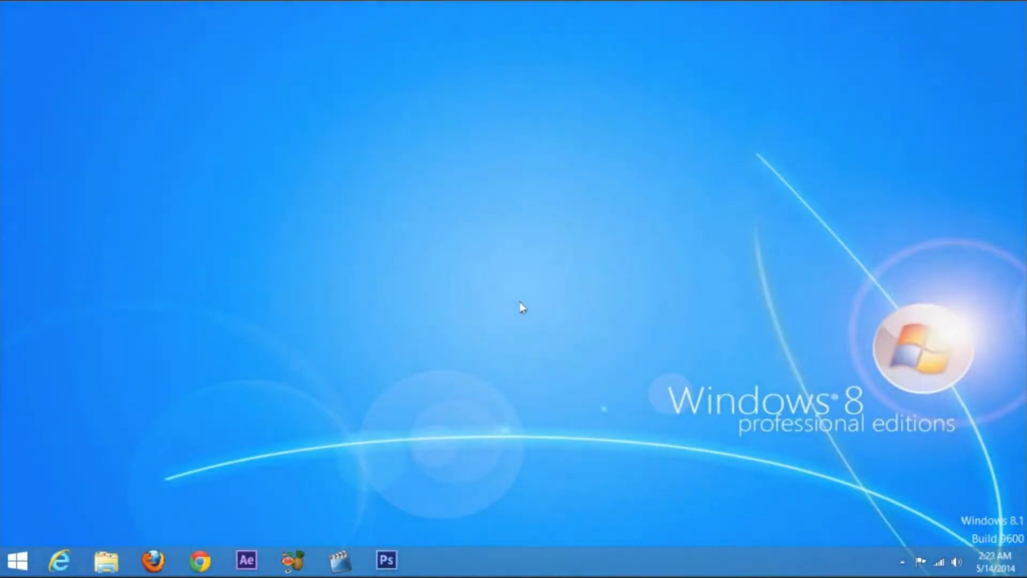